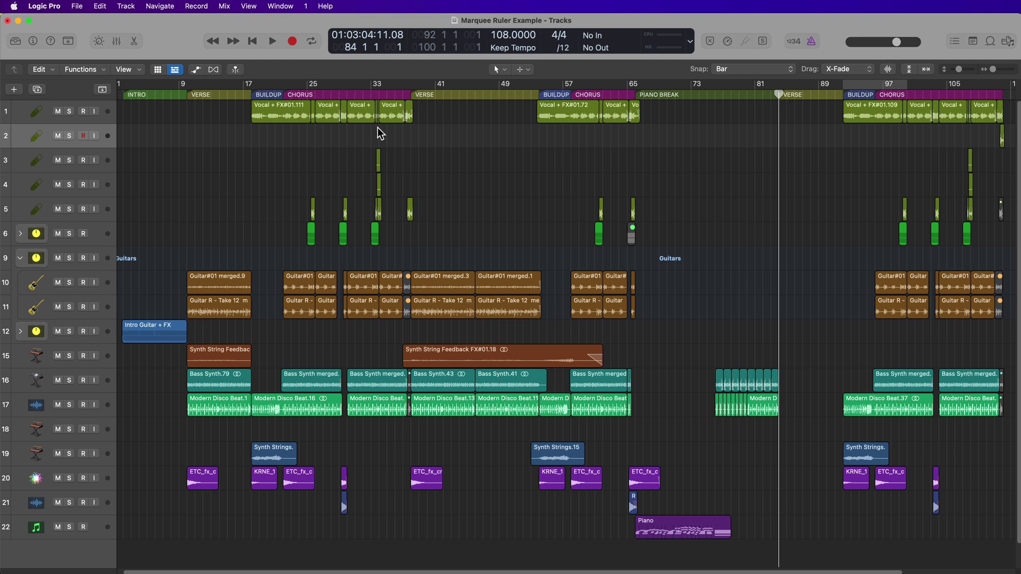
Step: Switch to the Marquee tool and try a few trial ranges, then clear them
click(523, 69)
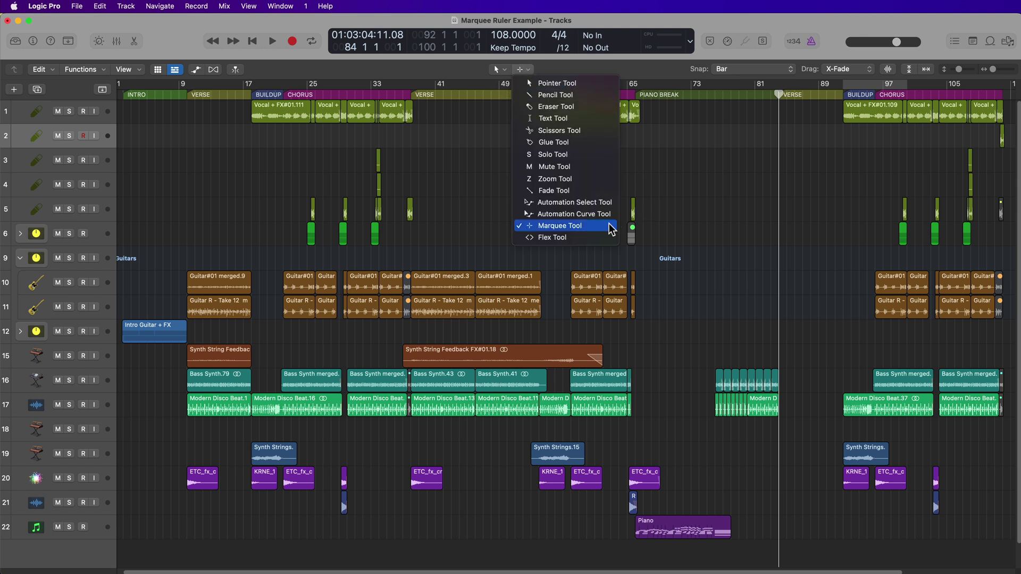
click(735, 175)
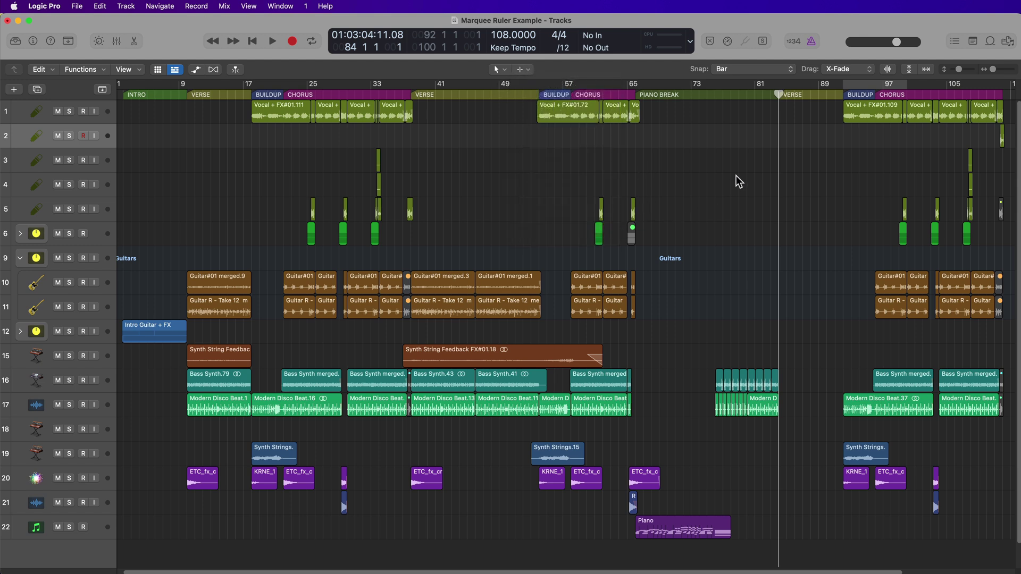
drag(681, 134, 403, 329)
drag(258, 169, 303, 167)
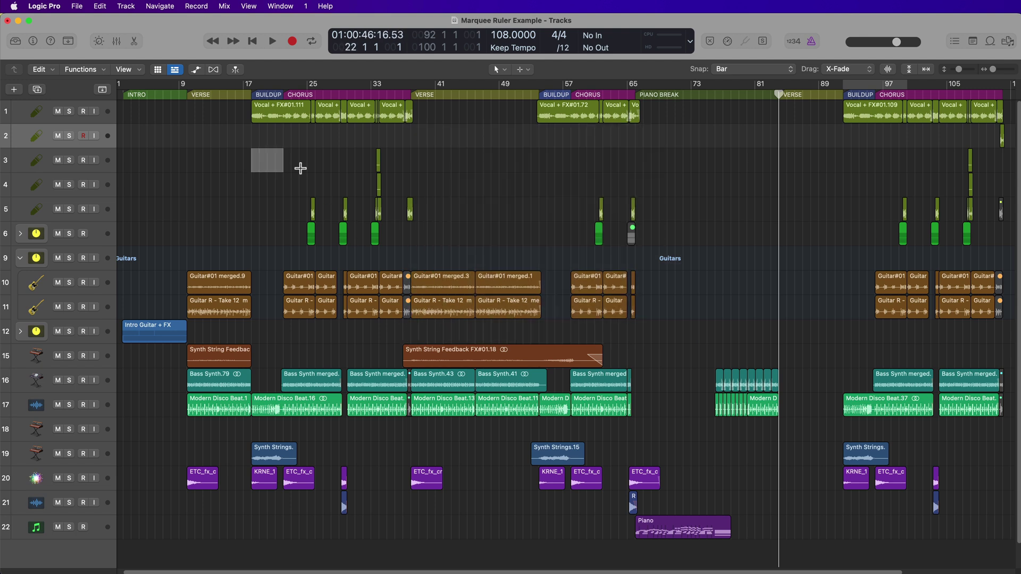
click(259, 191)
Step: Zoom in on the first verse and marquee-select bars 9–17 across all tracks
click(207, 98)
key(super+Right)
key(super+Right)
scroll(171, 133, left, 5)
drag(319, 107, 508, 550)
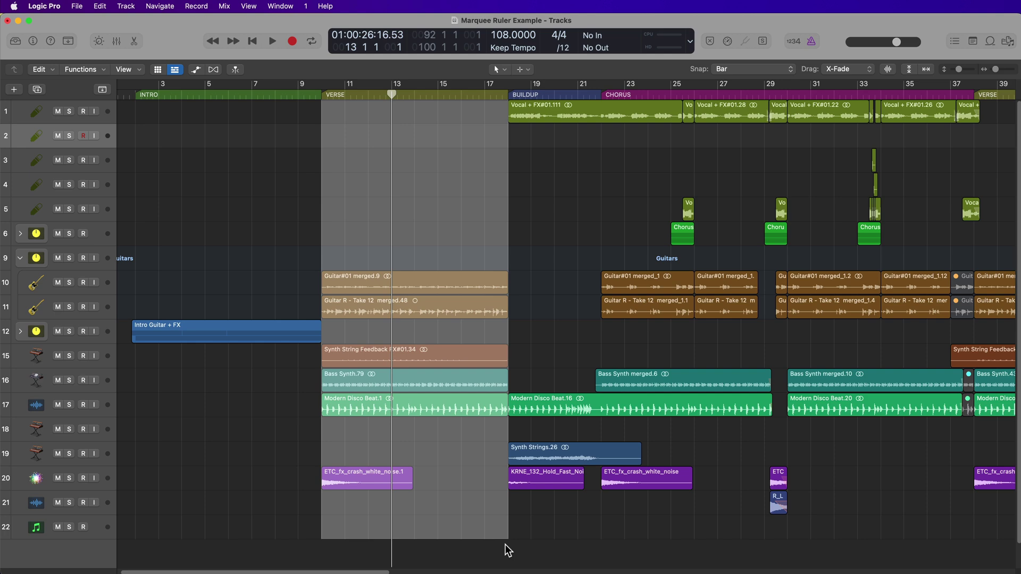
Step: Paste the selected verse regions at bar 84
scroll(523, 263, right, 15)
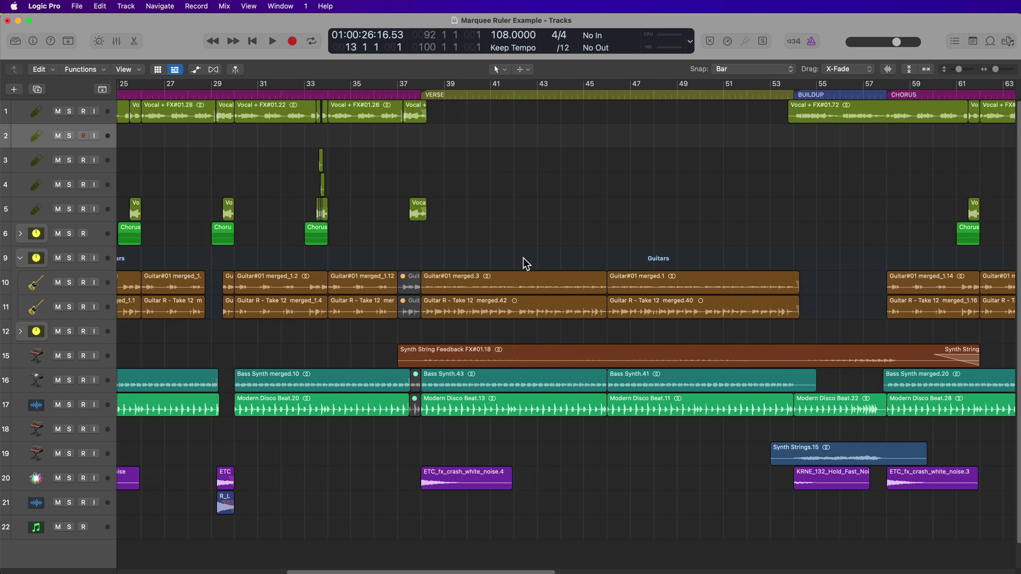
scroll(523, 257, right, 20)
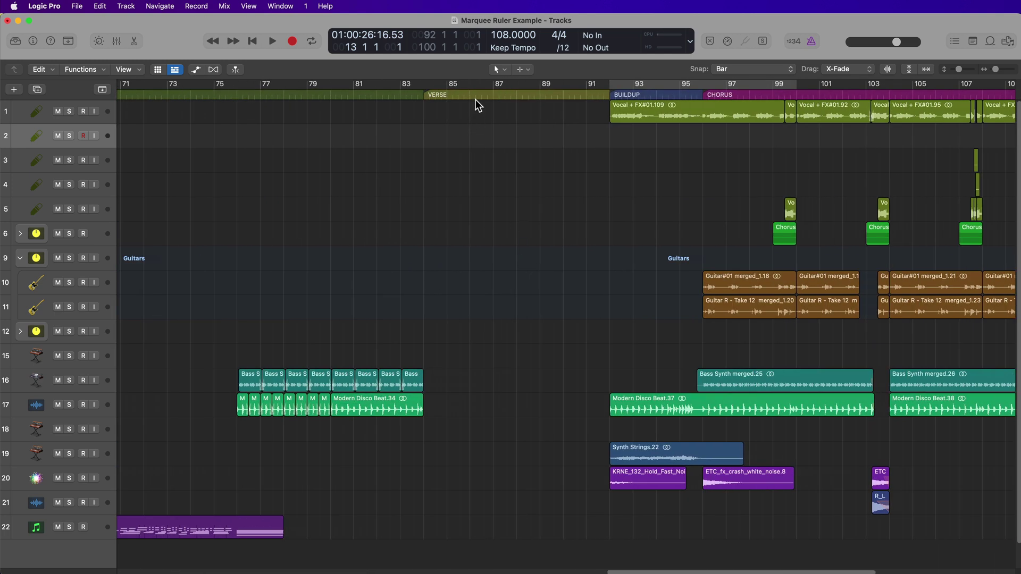
click(475, 98)
key(comma)
key(comma)
key(comma)
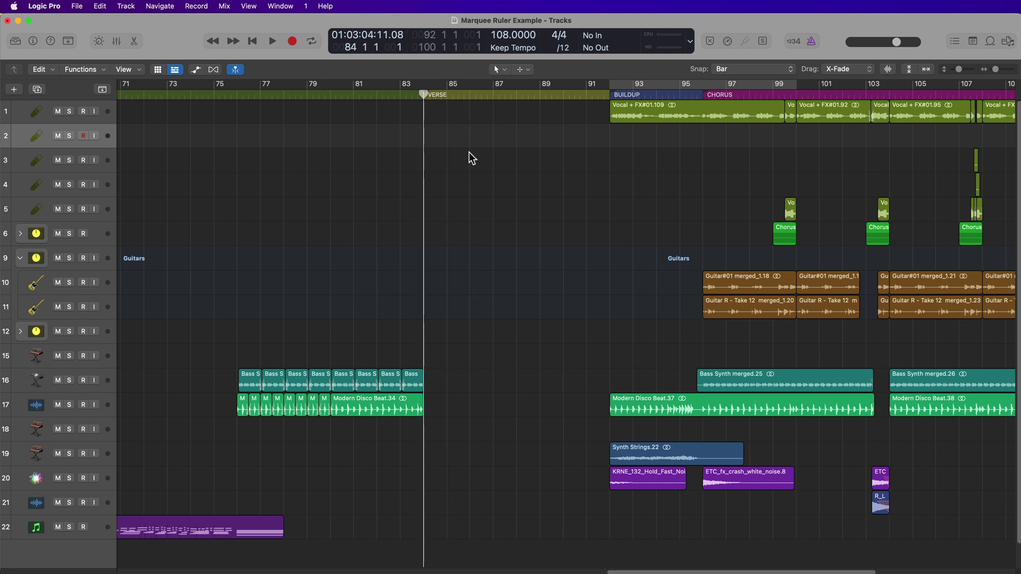
key(super+v)
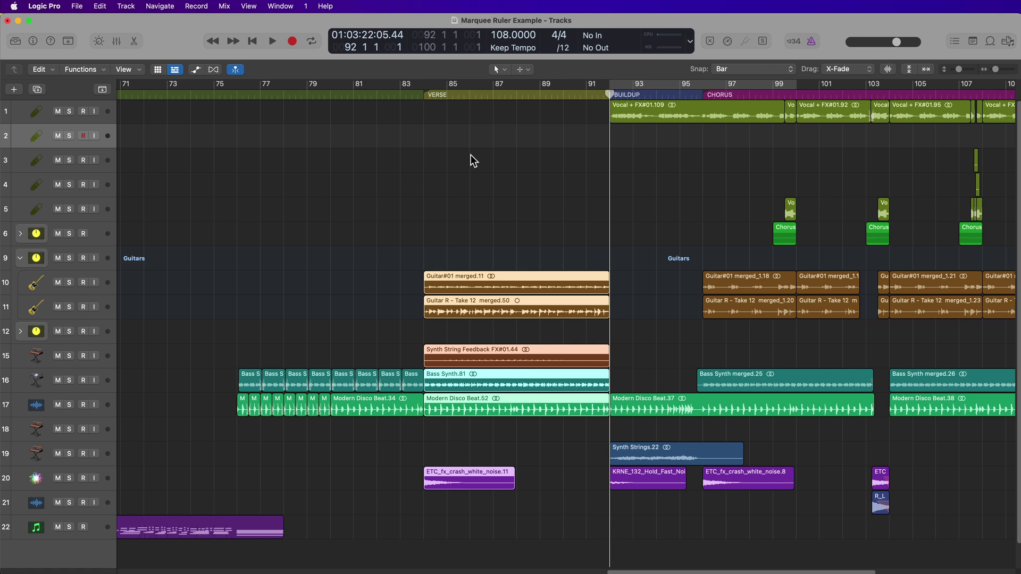
Step: Undo the bar-84 paste, zoom to fit the whole song, and enable View > Marquee Ruler
key(super+z)
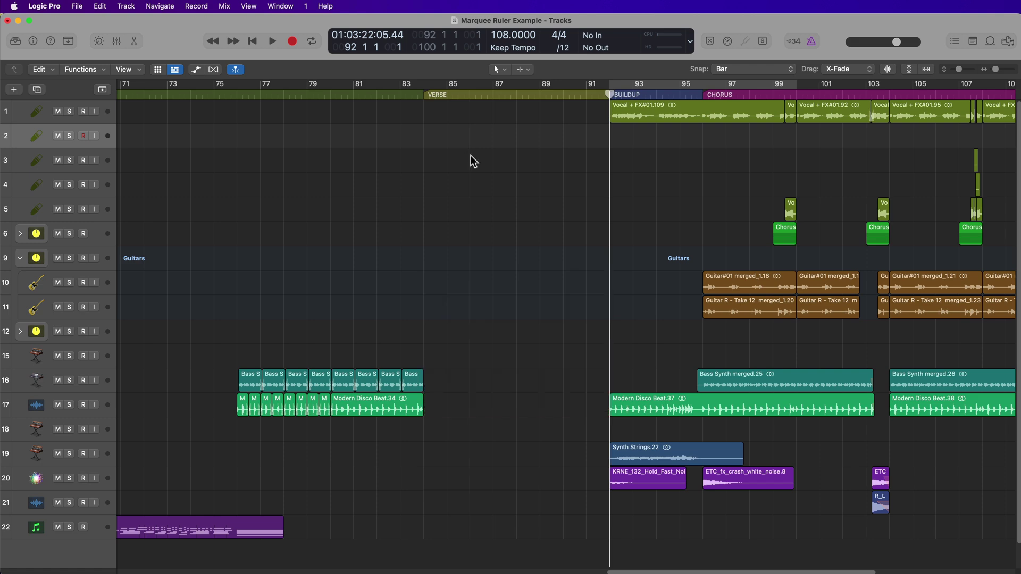
key(z)
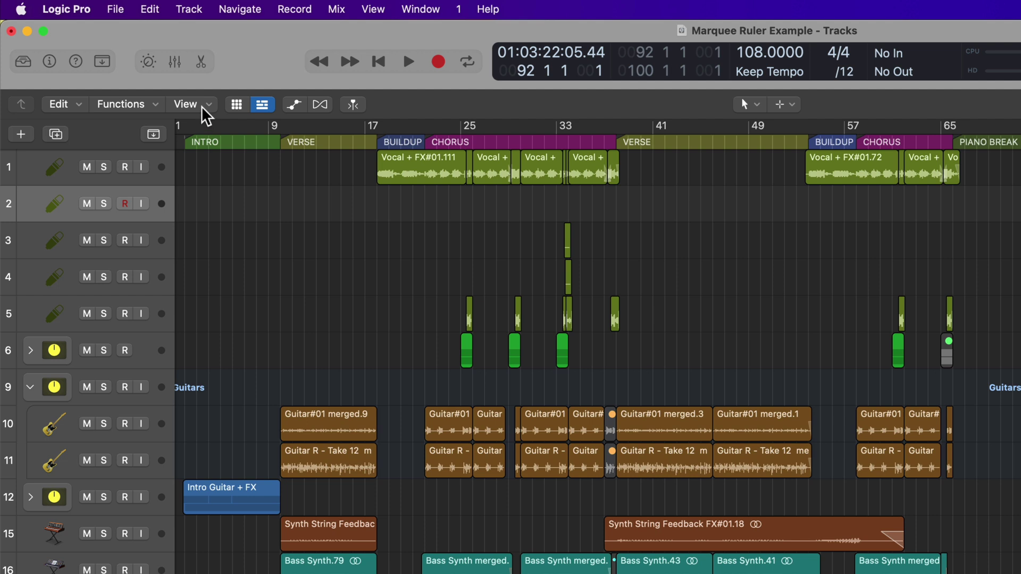
click(202, 106)
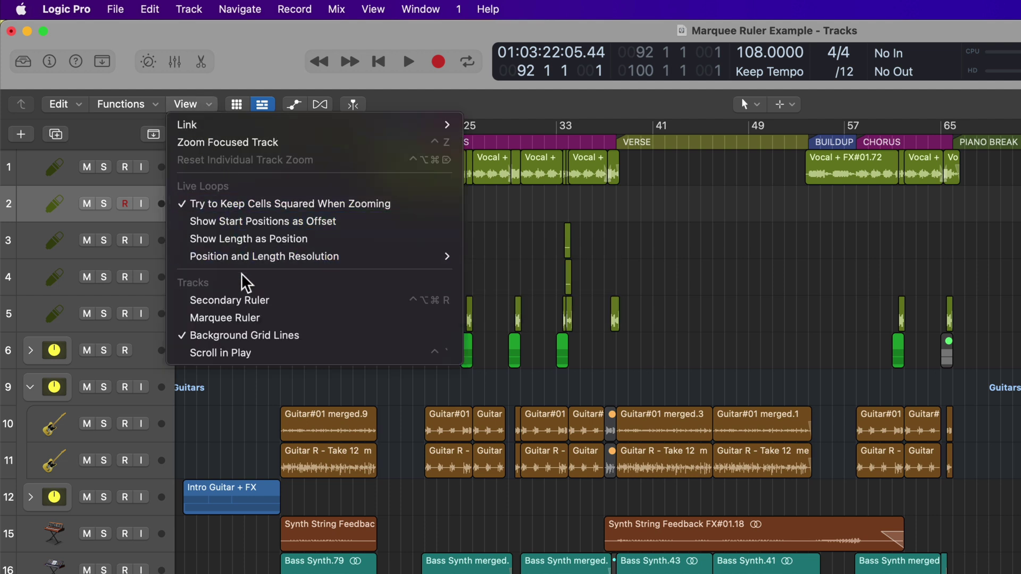
click(309, 326)
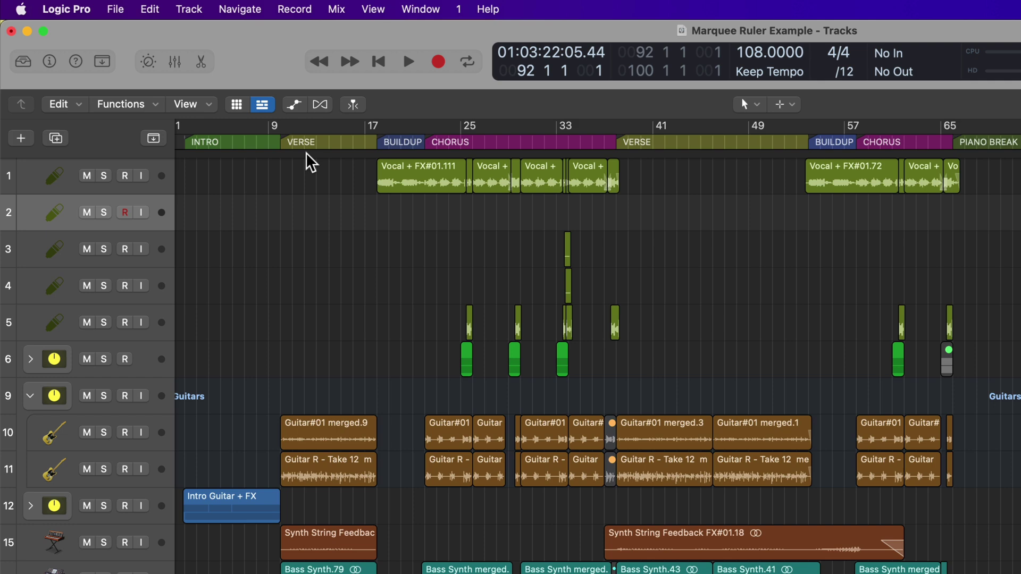
Step: Test marquee ranges over bars 9–73 and 41–81, then expand the Chorus Chords and Intro Guitar + FX stacks
drag(306, 154, 1020, 130)
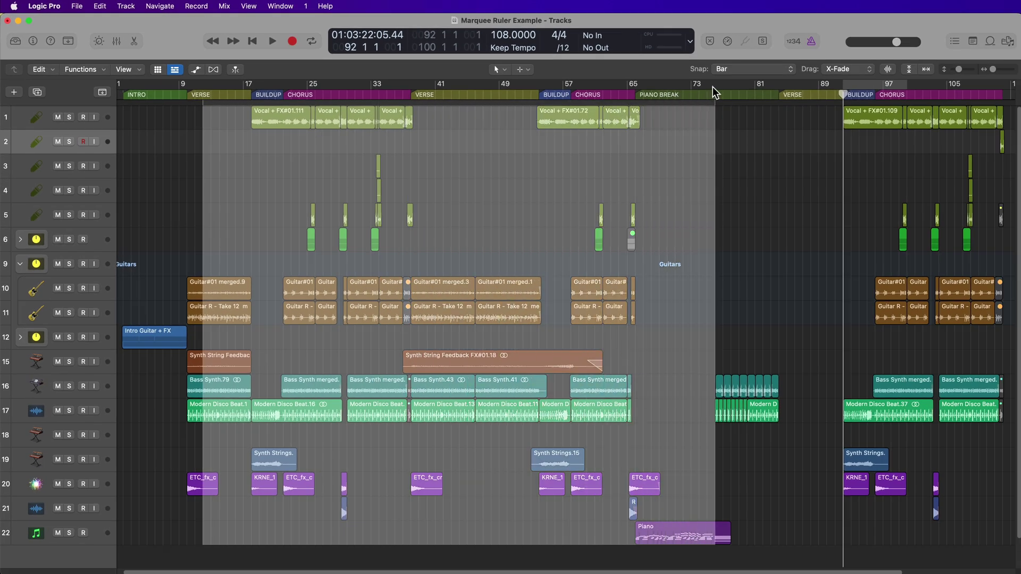
click(765, 151)
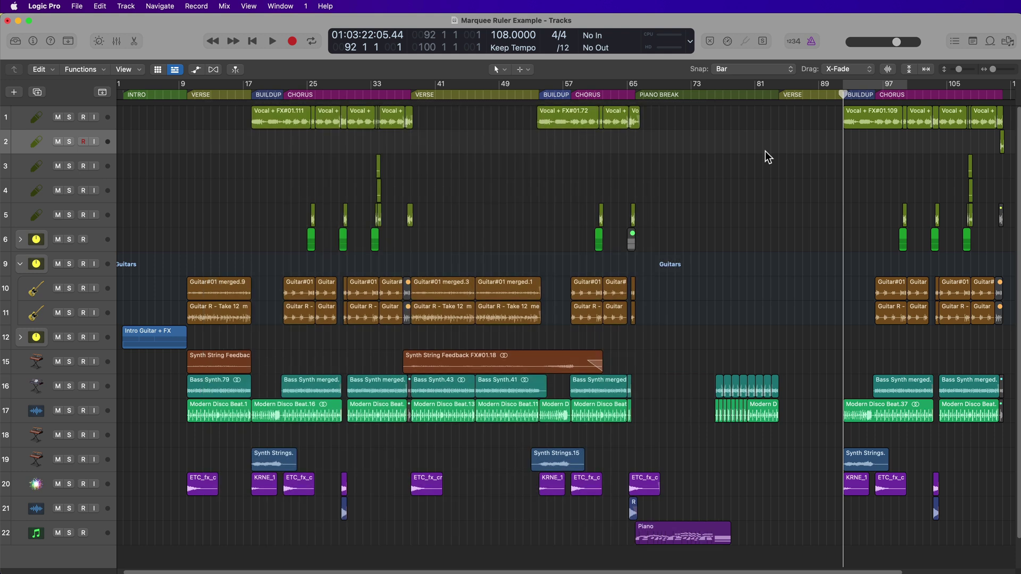
drag(764, 109, 419, 367)
click(251, 145)
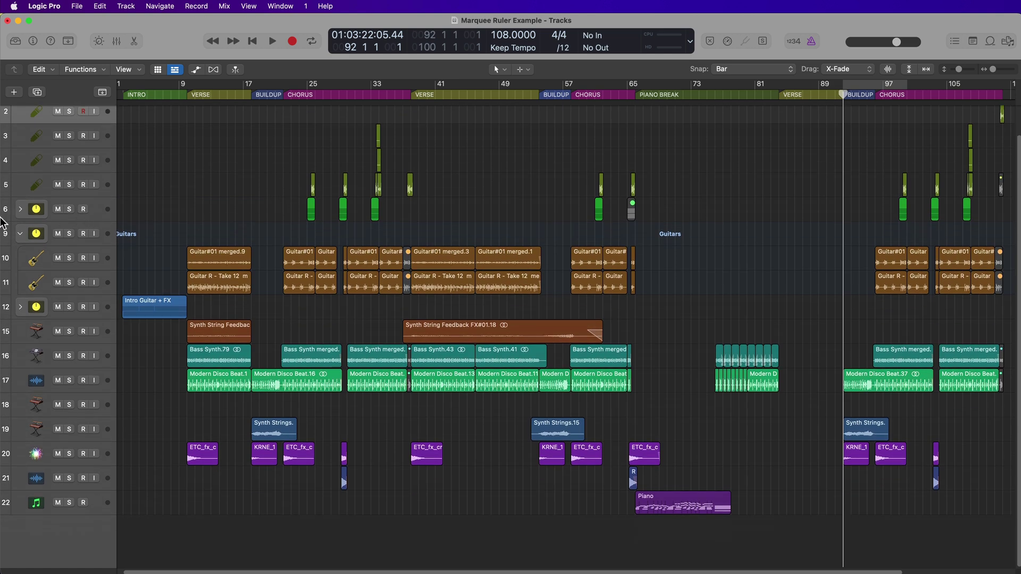
click(20, 211)
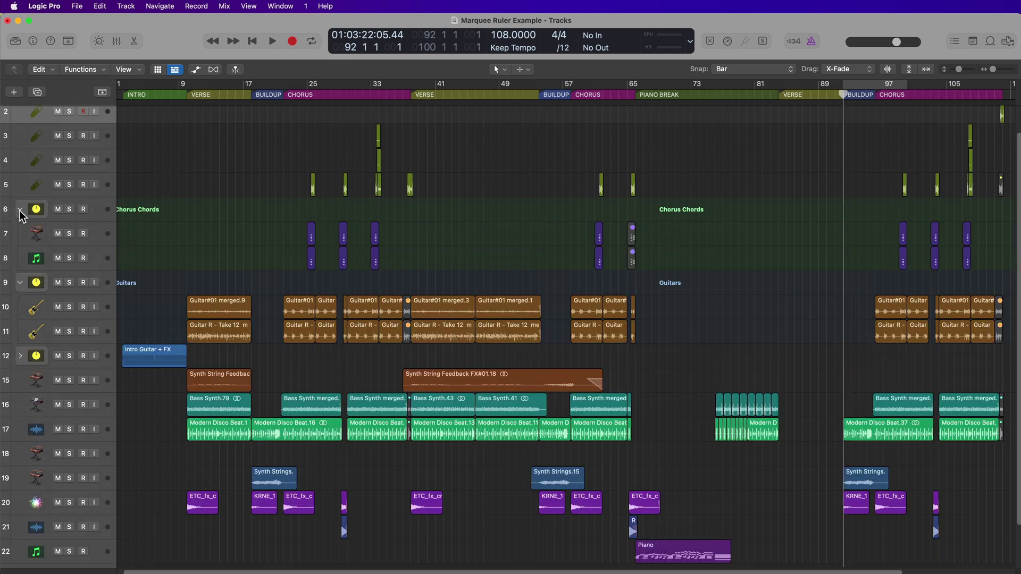
click(21, 356)
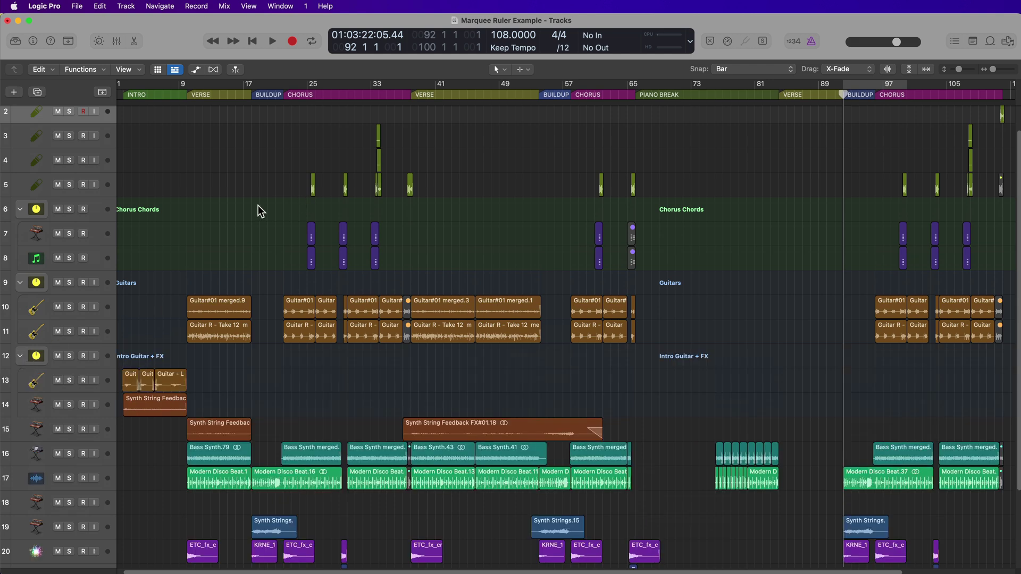
Step: Select bars 9–17 across every track in the Marquee Ruler
scroll(257, 205, up, 2)
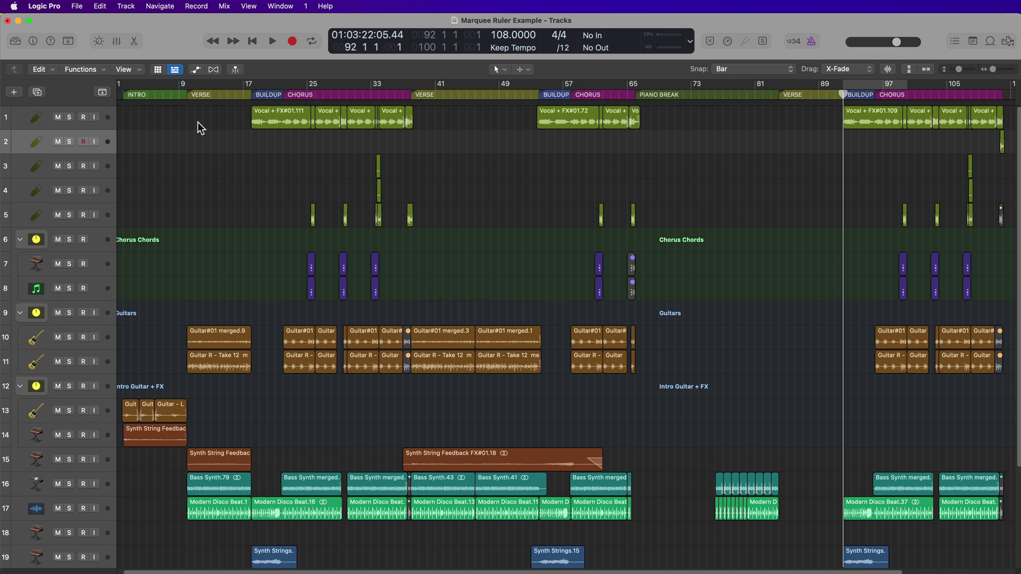
drag(186, 102, 251, 130)
scroll(235, 120, down, 5)
scroll(246, 260, up, 5)
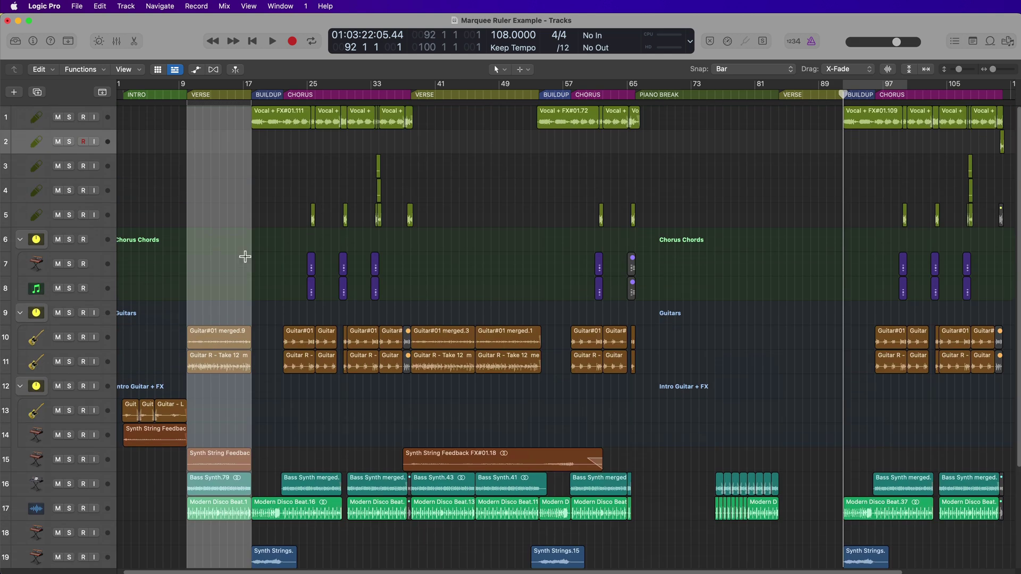
click(723, 126)
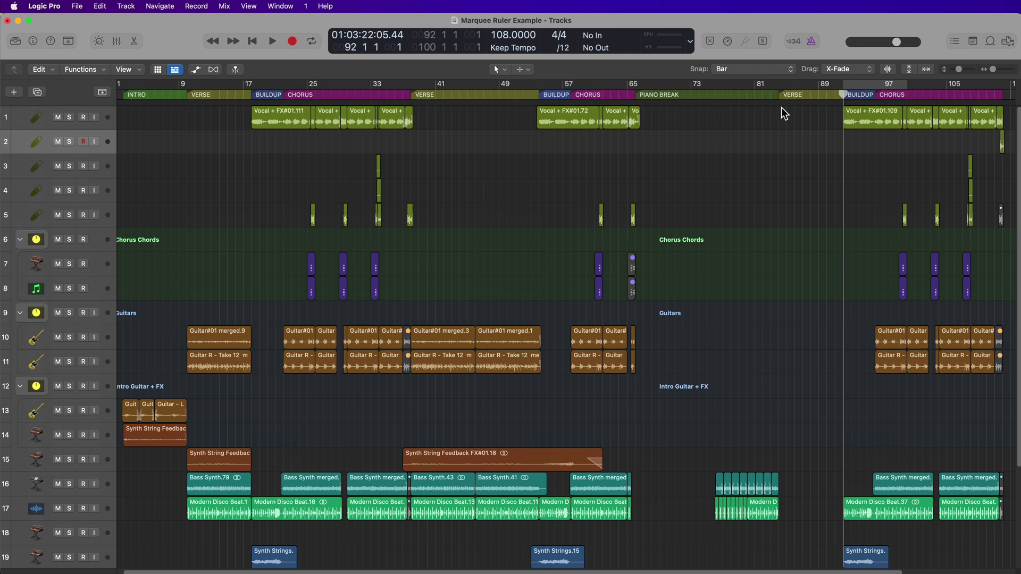
Step: Paste the first verse's regions at bar 84 and review all tracks
click(789, 94)
key(comma)
key(shift+period)
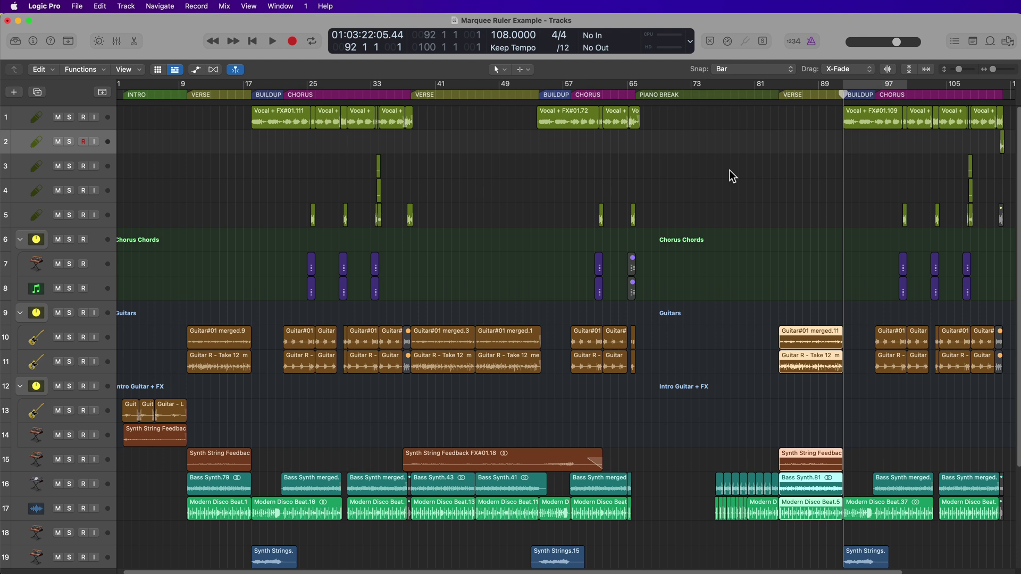
click(730, 171)
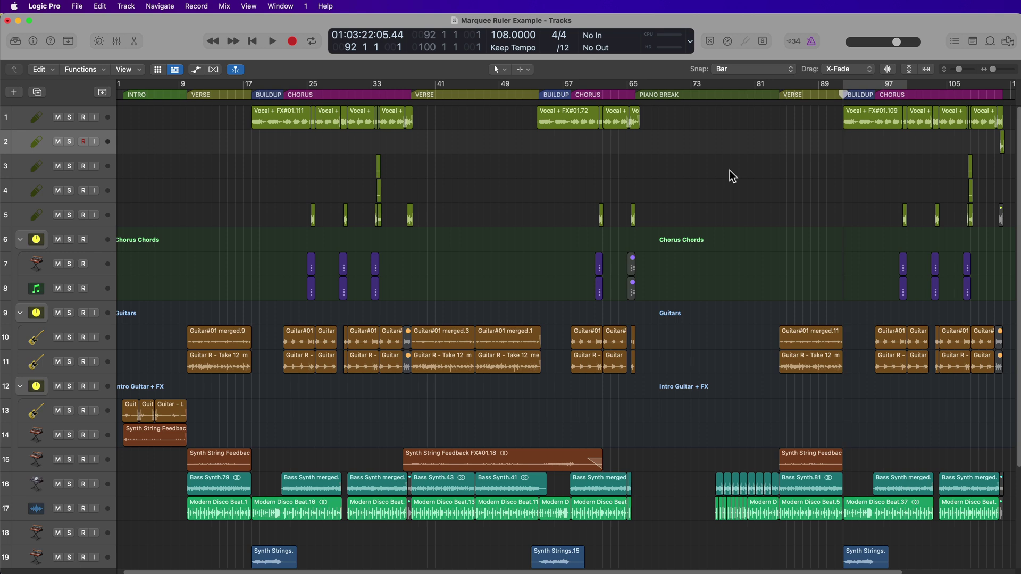
scroll(729, 170, down, 5)
scroll(729, 170, up, 5)
scroll(729, 171, down, 5)
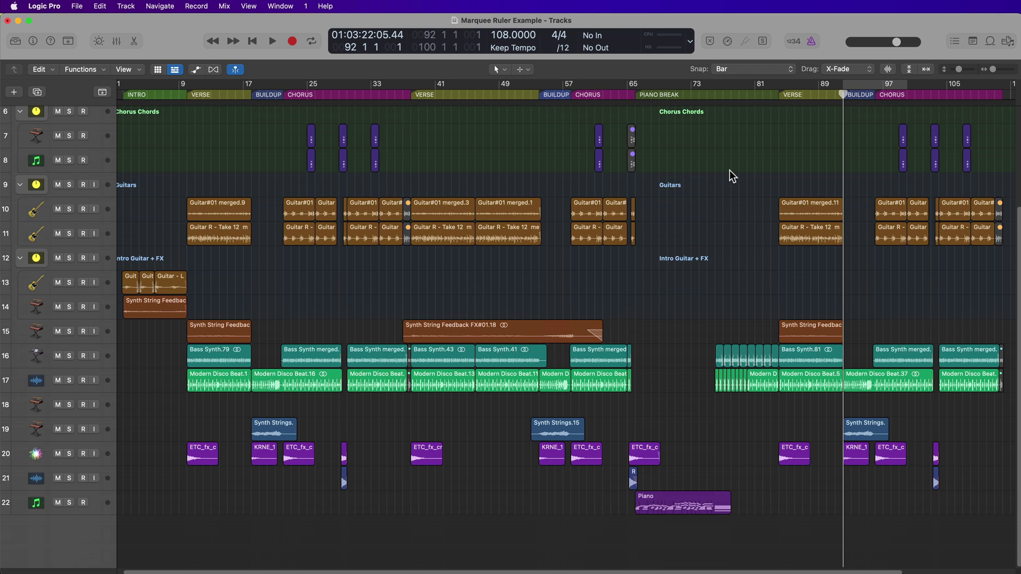
scroll(730, 170, up, 5)
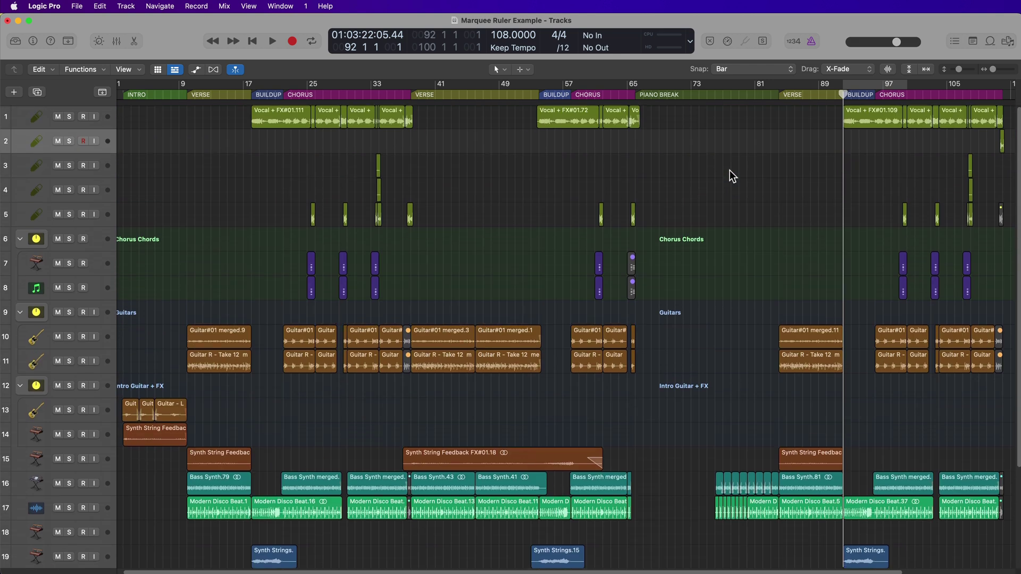
scroll(730, 170, down, 5)
scroll(730, 170, up, 5)
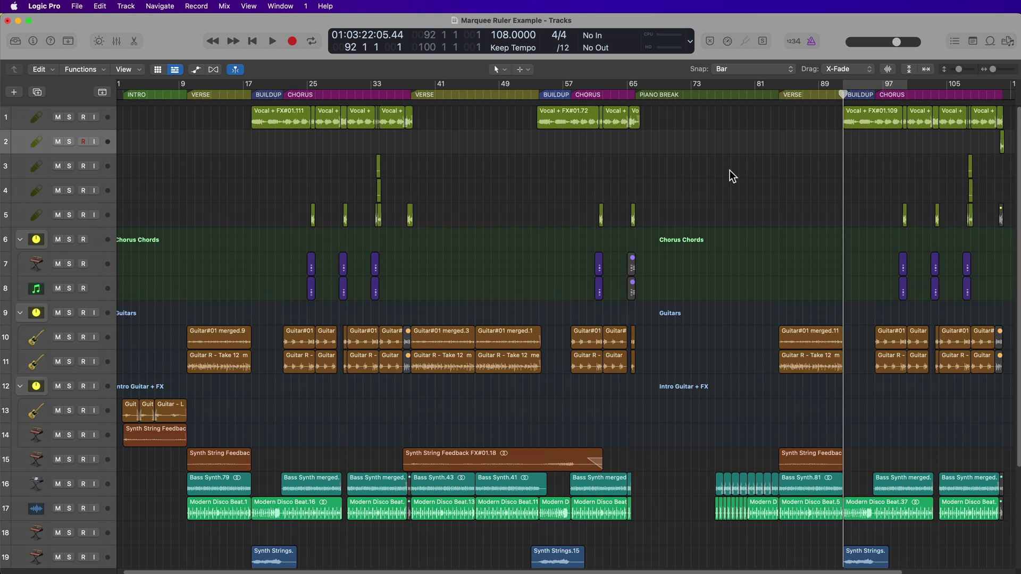
Step: Delete the misplaced regions near bar 89 and set a cycle over bars 9–17
key(Delete)
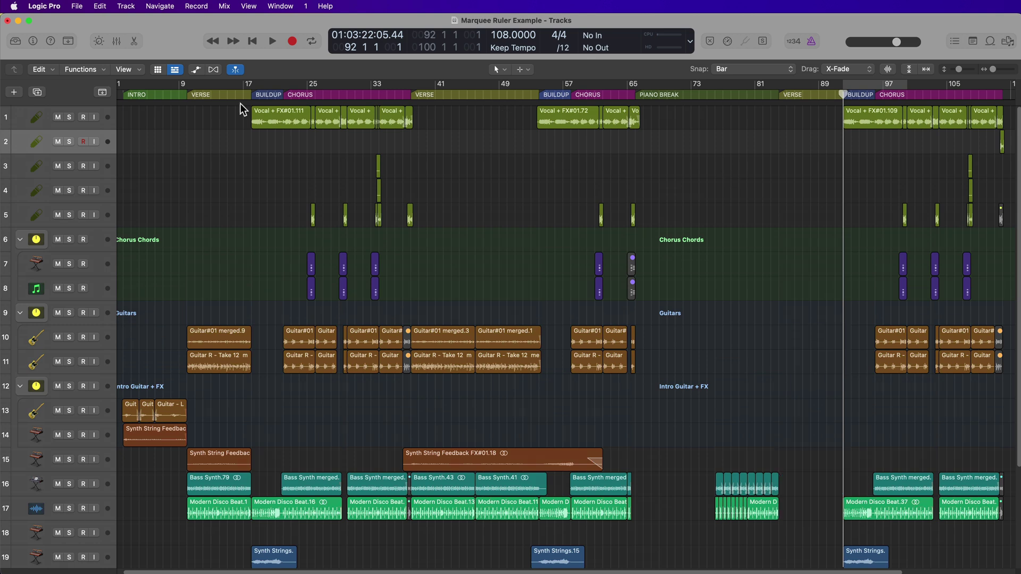
drag(189, 83, 250, 90)
click(52, 71)
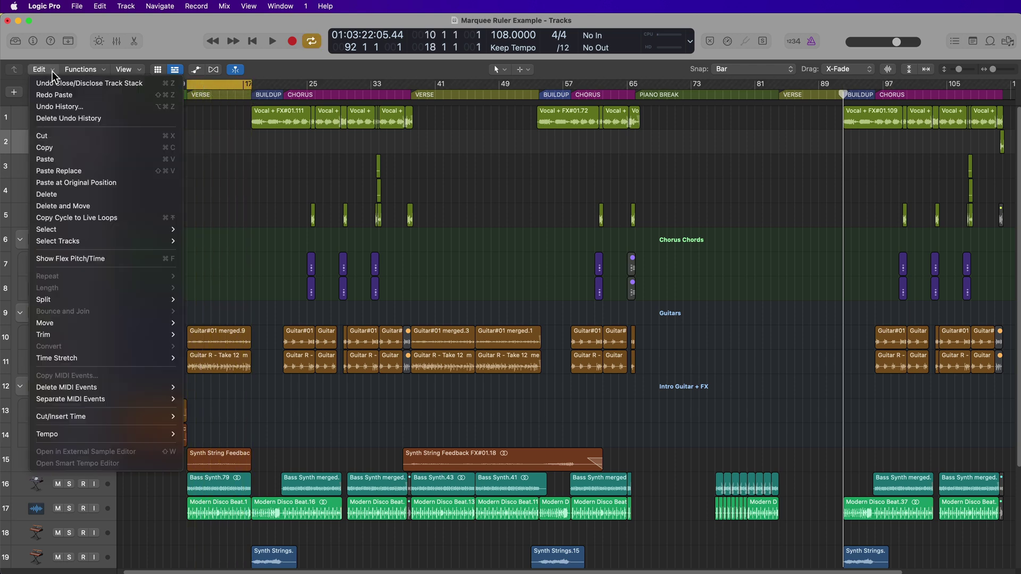
click(219, 120)
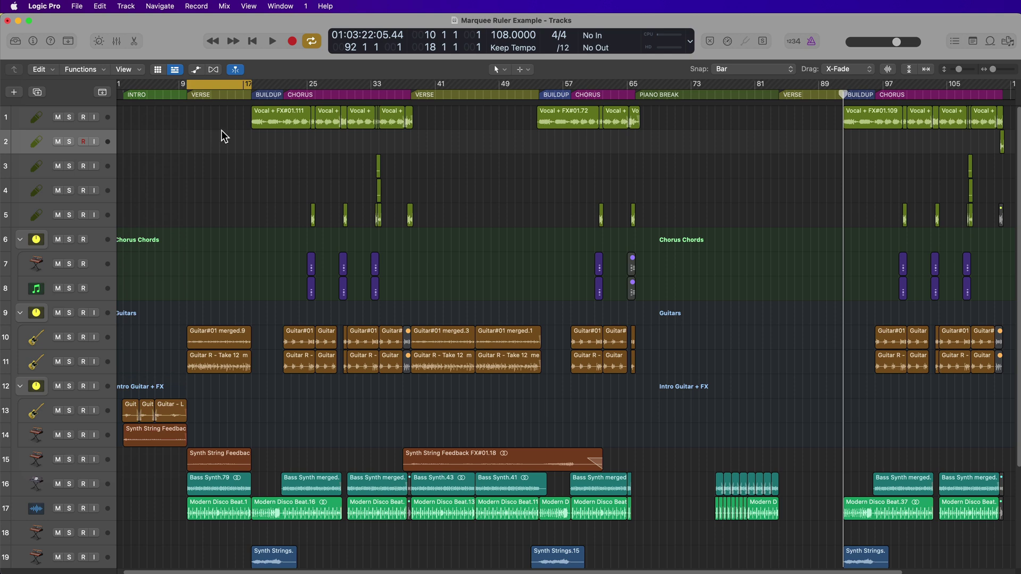
Step: Copy the section between the locators with Edit > Cut/Insert Time > Copy Section Between Locators
click(219, 94)
key(super+Right)
key(super+Right)
key(super+Right)
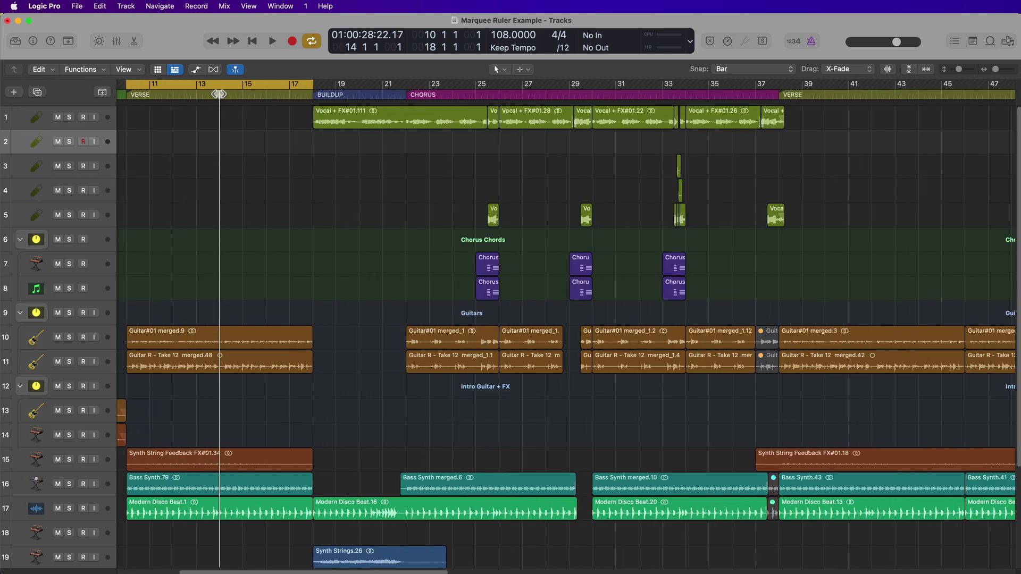
scroll(199, 192, left, 5)
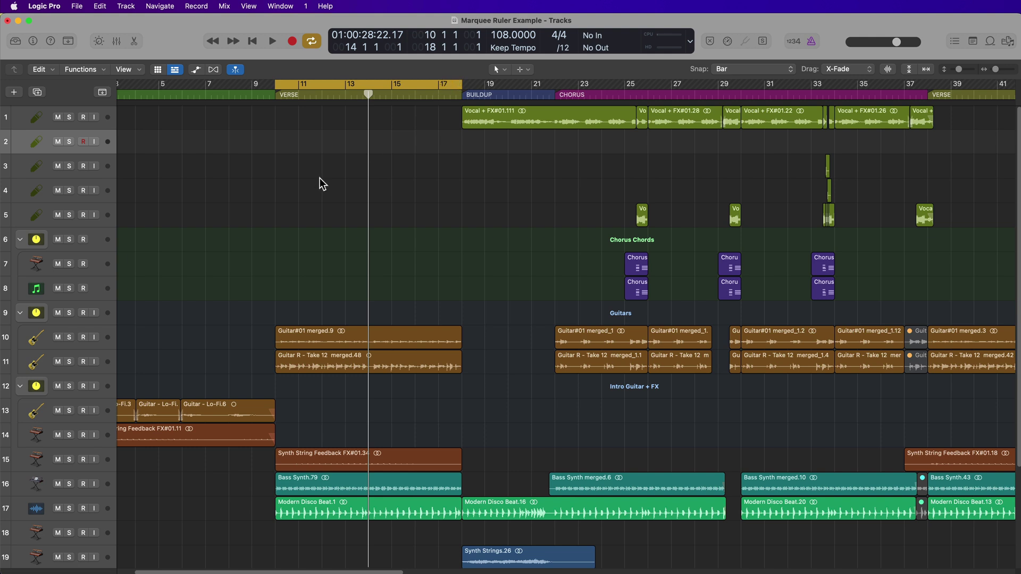
click(46, 70)
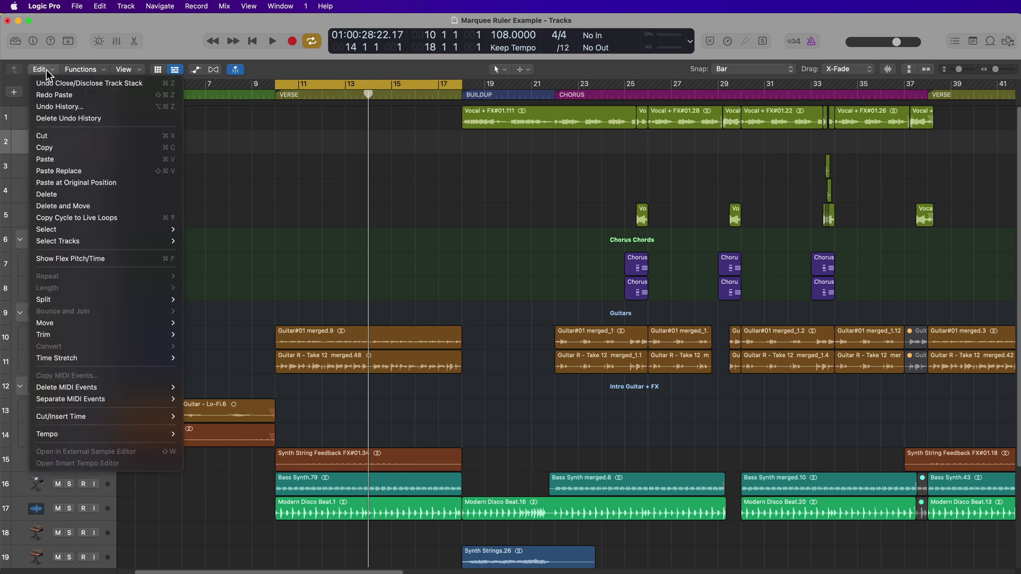
mouse_move(73, 416)
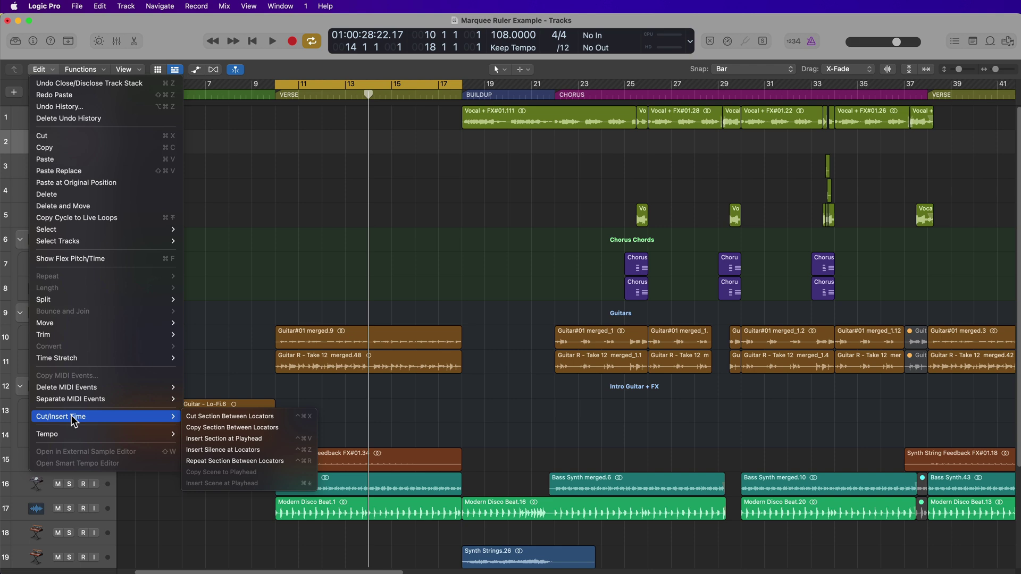
click(235, 427)
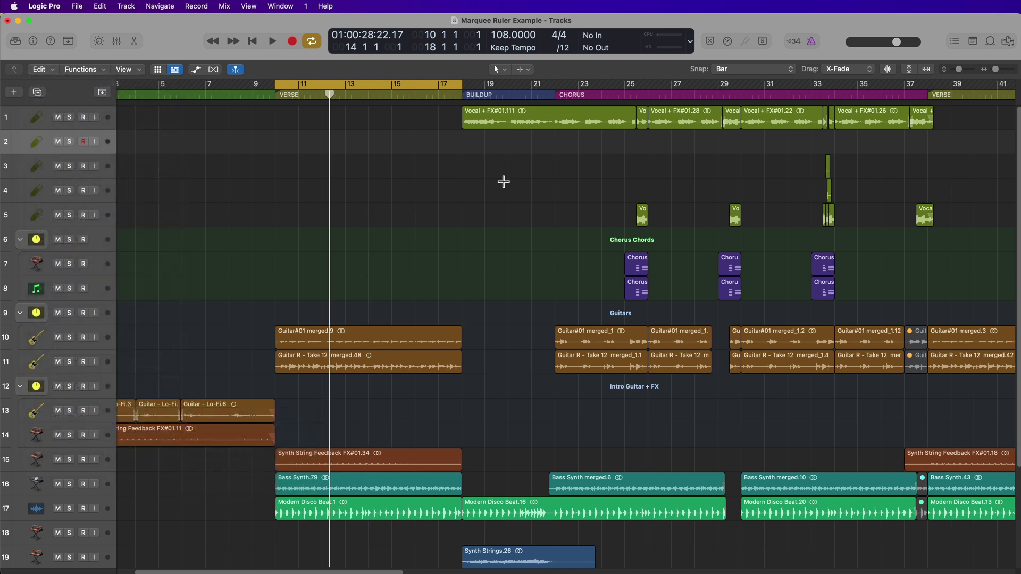
key(z)
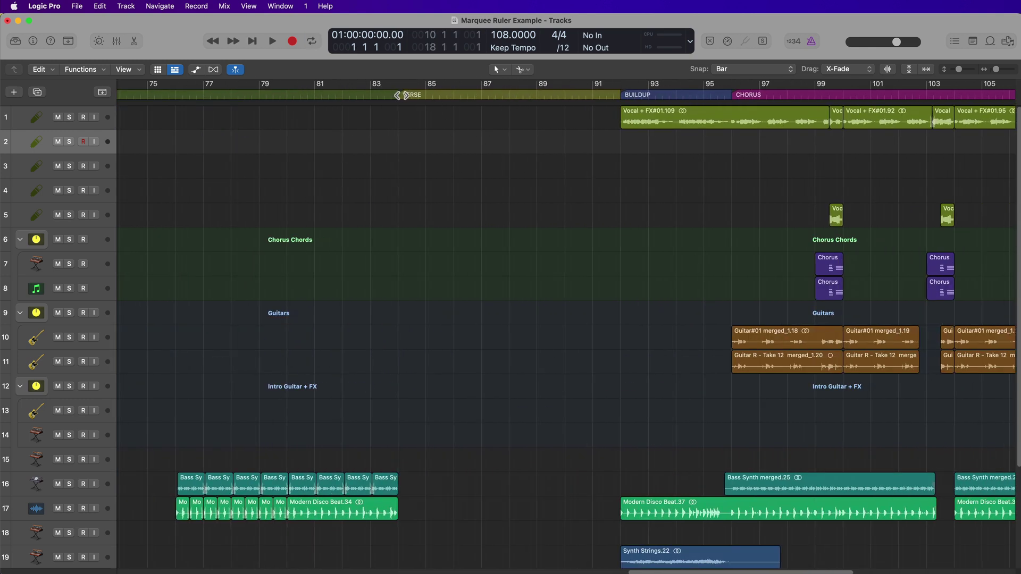
Step: Paste the copied section at bar 84, filling the guitar, synth feedback, bass and beat tracks
click(397, 87)
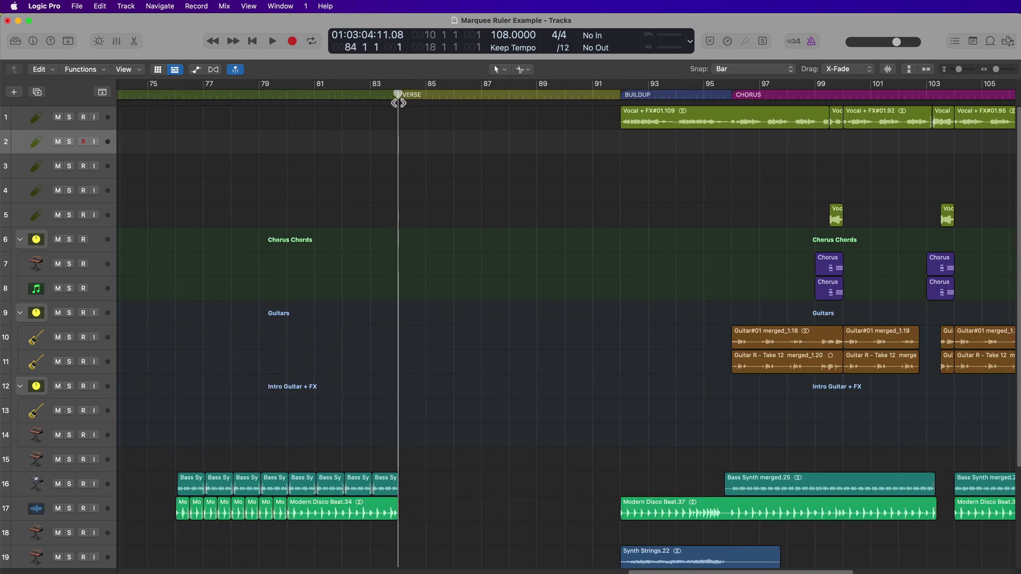
key(super+v)
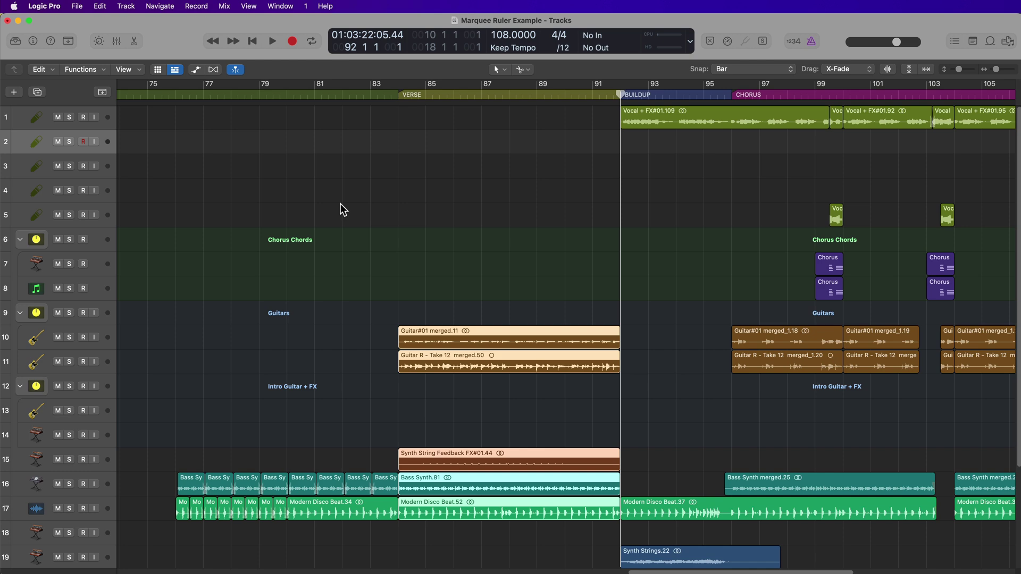
Step: Return to the song start and marquee-select the first verse across all tracks
key(Return)
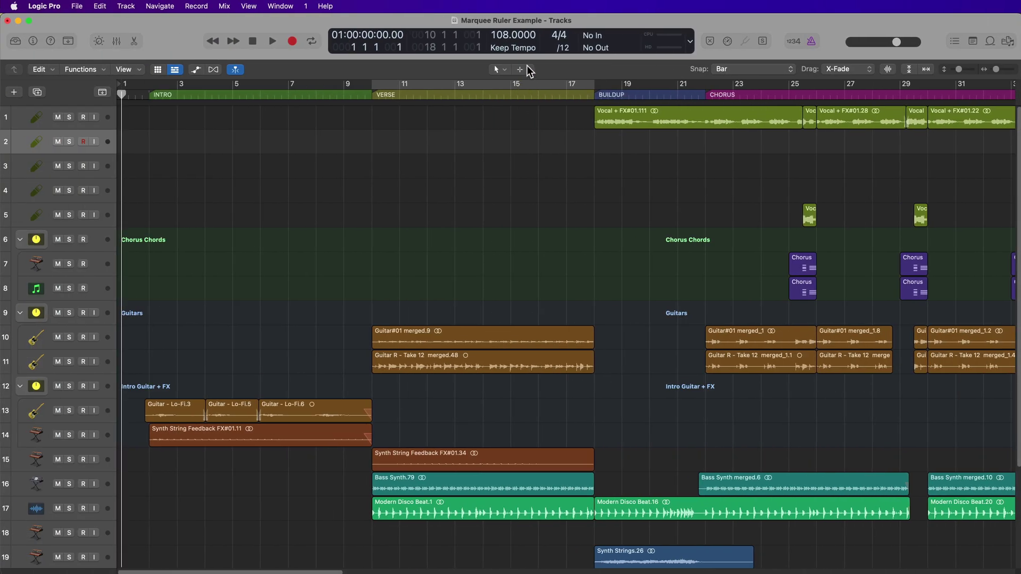
click(528, 69)
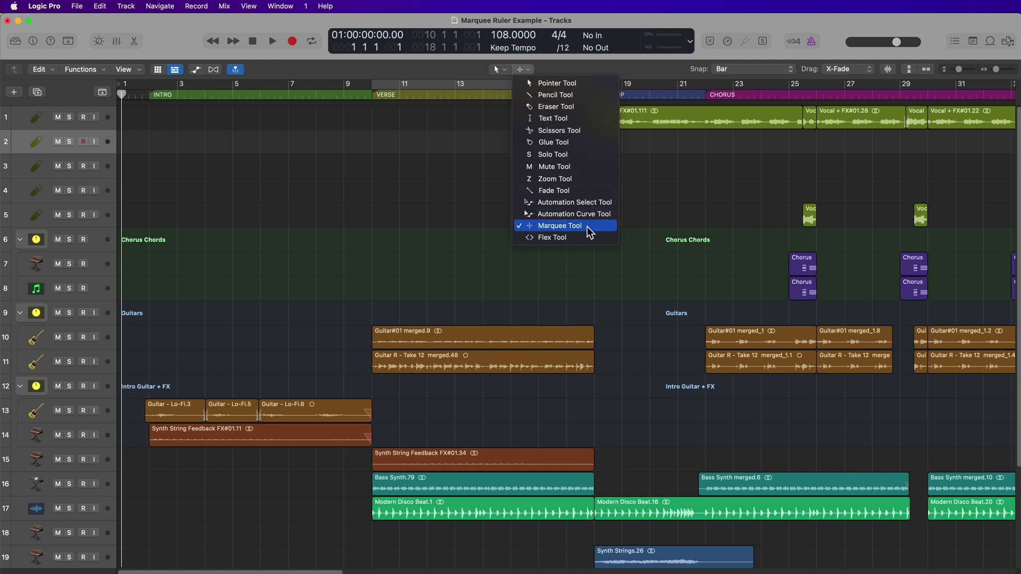
click(592, 131)
drag(372, 104, 590, 123)
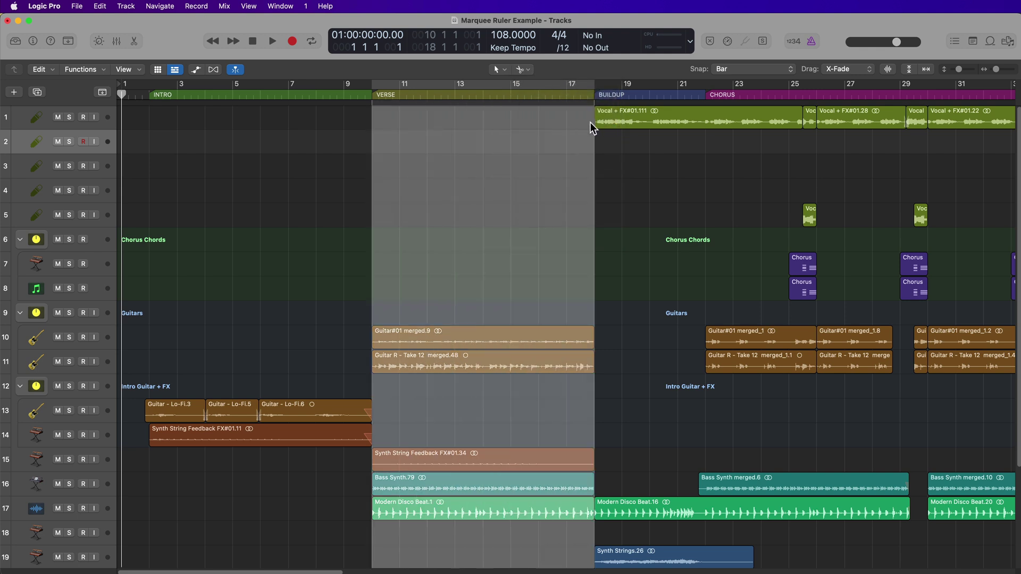
Step: Paste the verse again at bar 84
scroll(575, 143, right, 15)
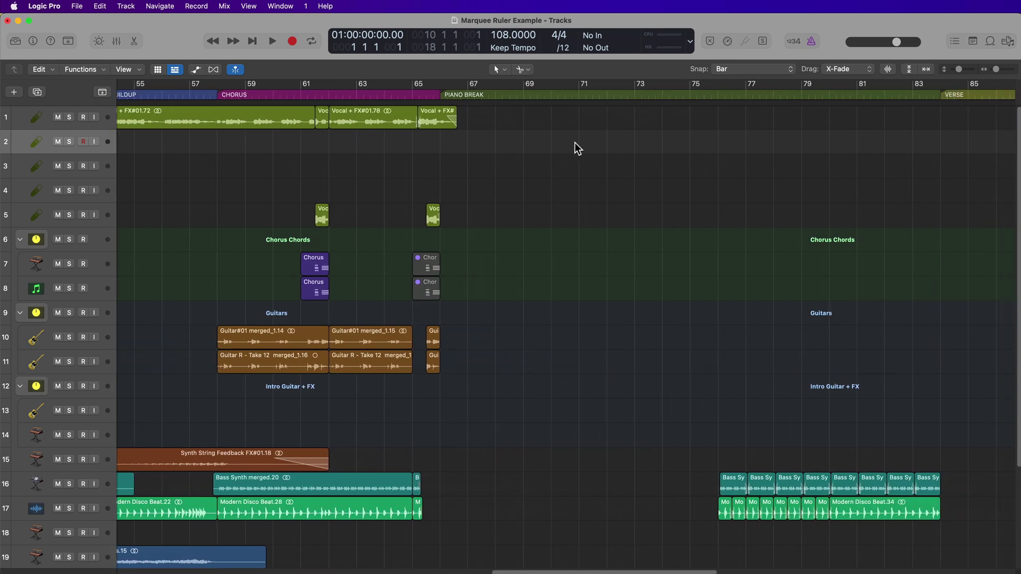
scroll(576, 143, right, 8)
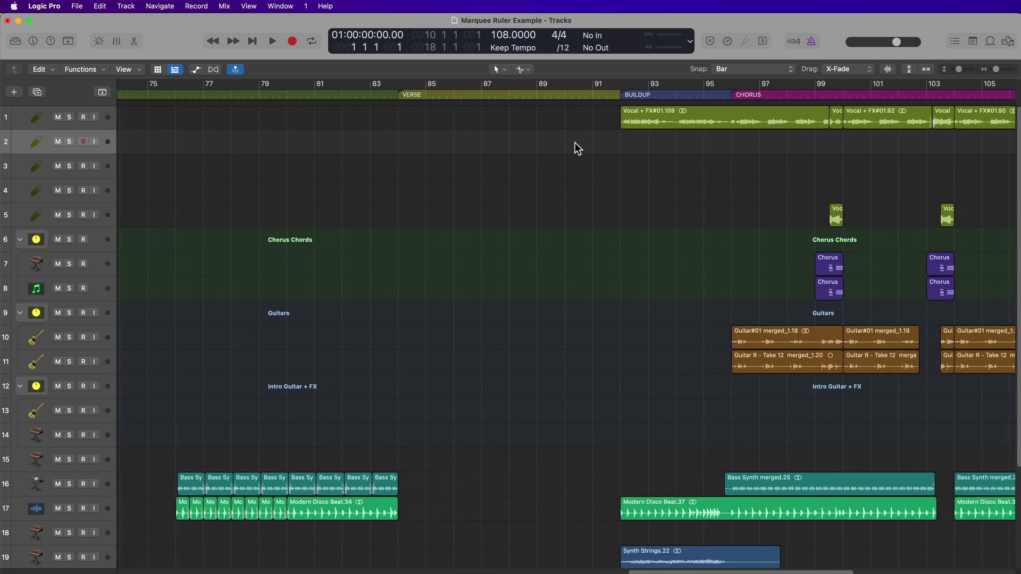
click(397, 96)
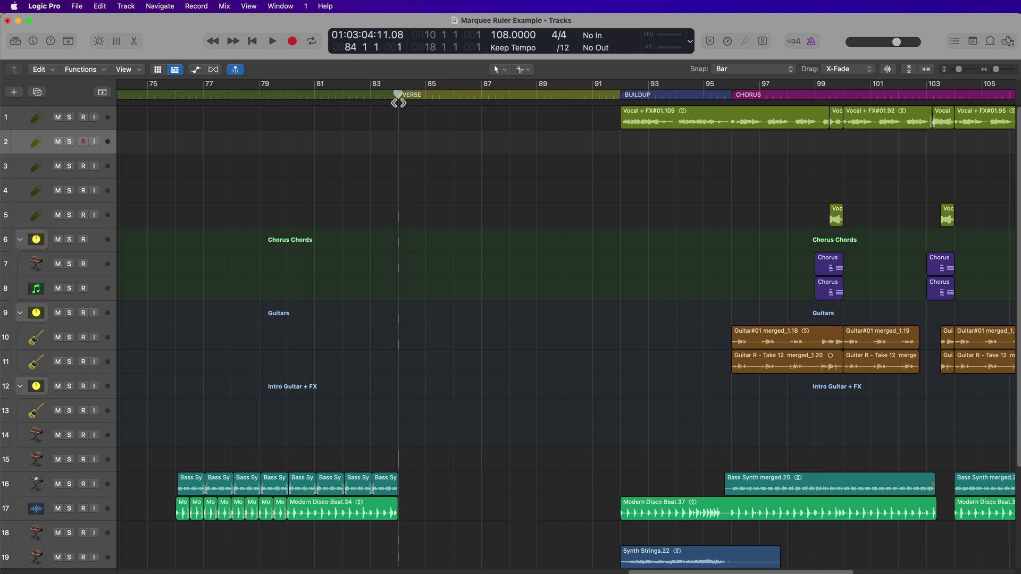
key(super+v)
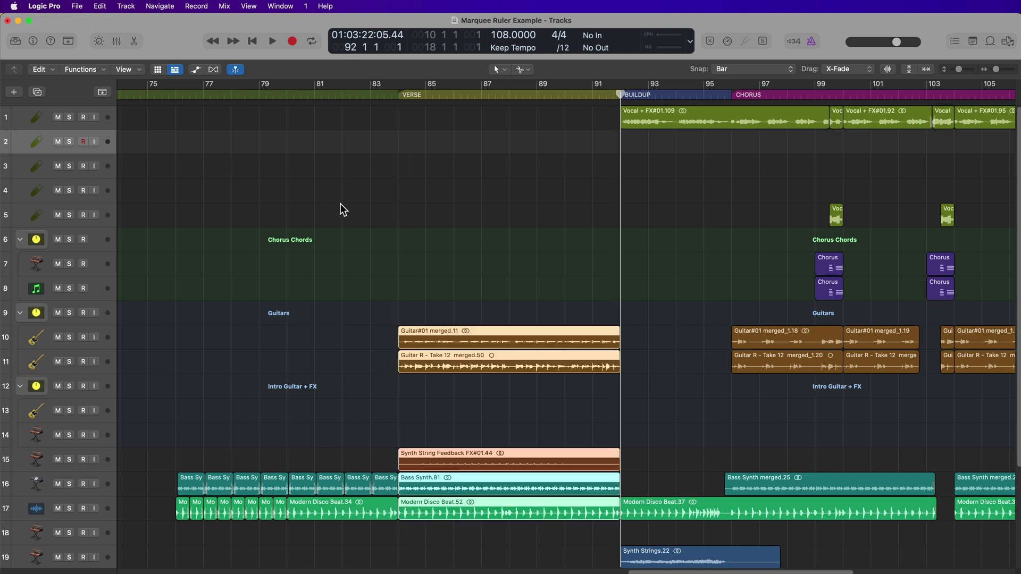
Step: Undo the earlier paste and re-paste at bar 84 using a marquee ruler start point
key(super+z)
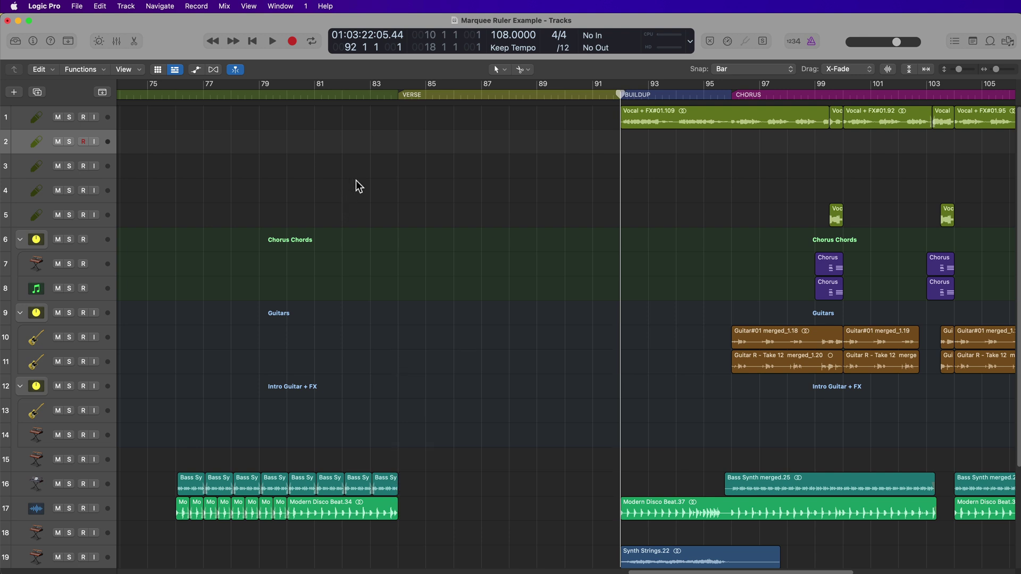
drag(629, 96, 349, 149)
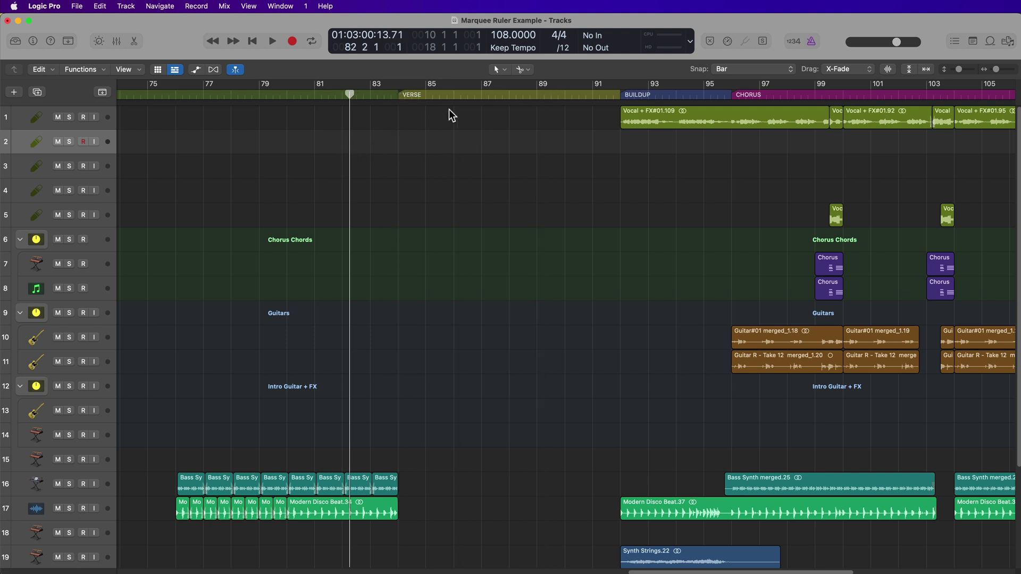
click(397, 103)
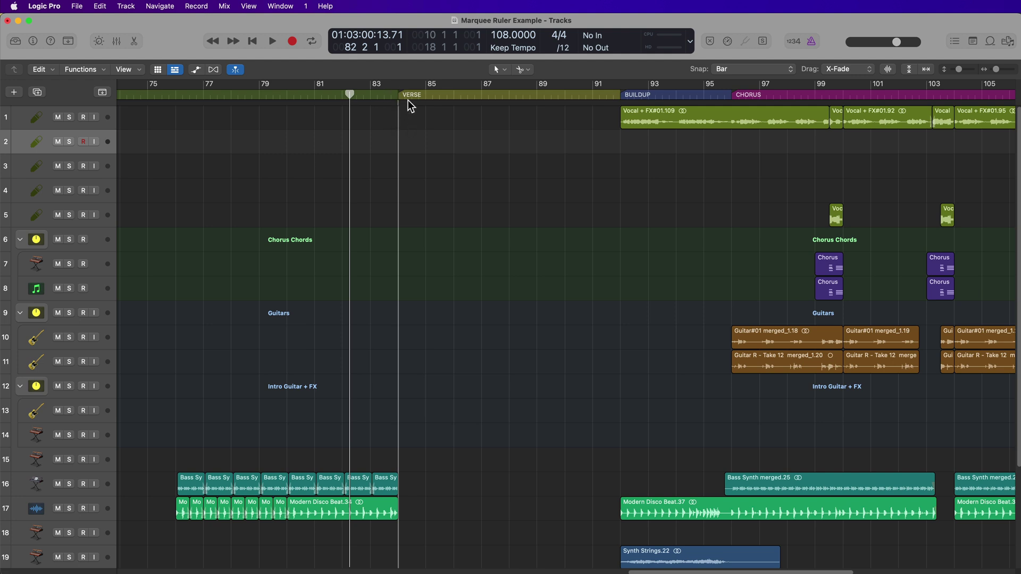
key(super+v)
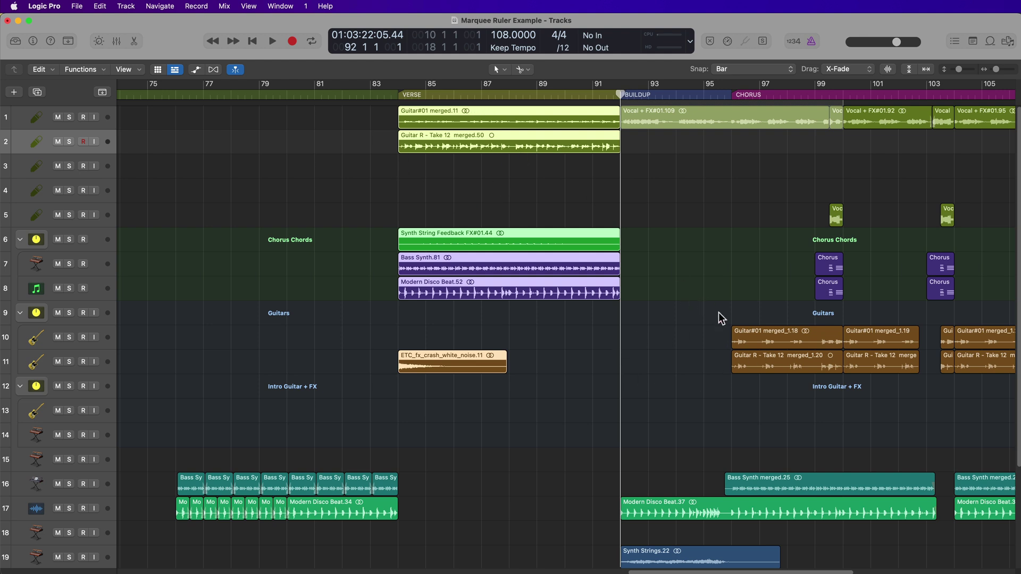
Step: Delete the misaligned paste, set the playhead exactly on bar 84, re-paste, and clear the stray marquee
key(Delete)
drag(620, 107, 401, 146)
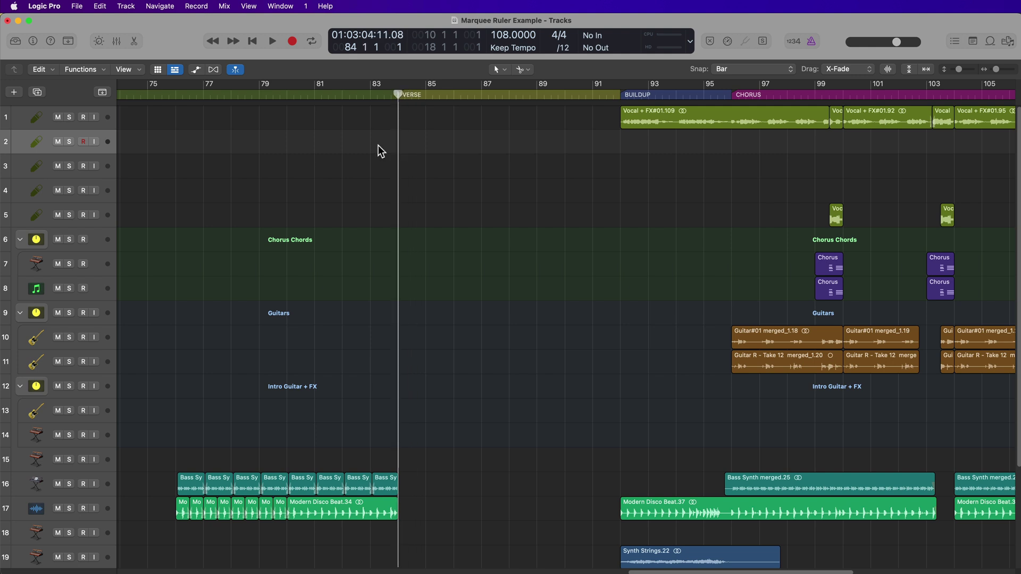
mouse_move(393, 109)
mouse_down()
mouse_move(321, 95)
mouse_move(398, 115)
mouse_up()
key(super+v)
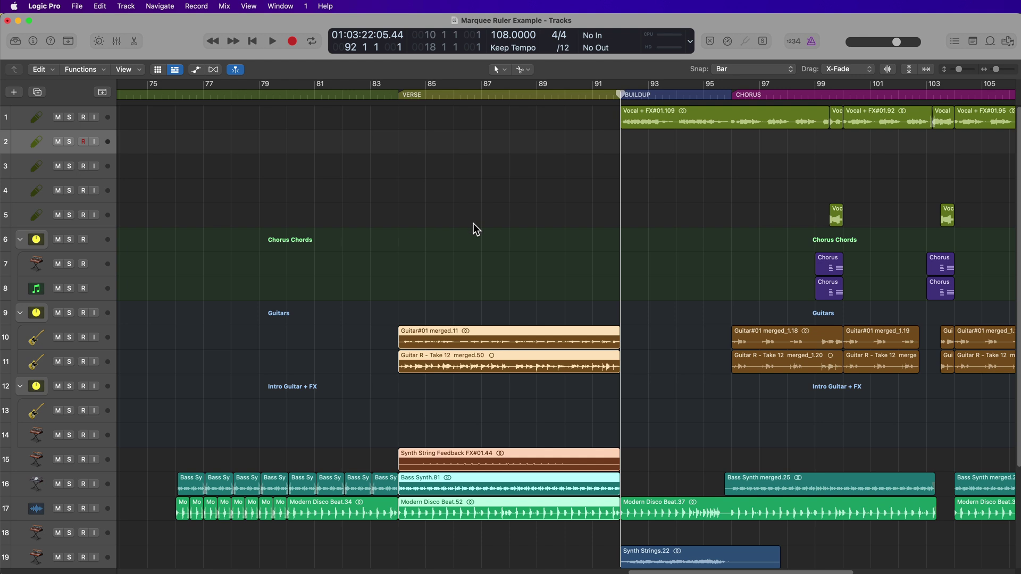
drag(477, 212, 511, 518)
click(510, 518)
Step: Open the Tracks area's View options menu
click(140, 66)
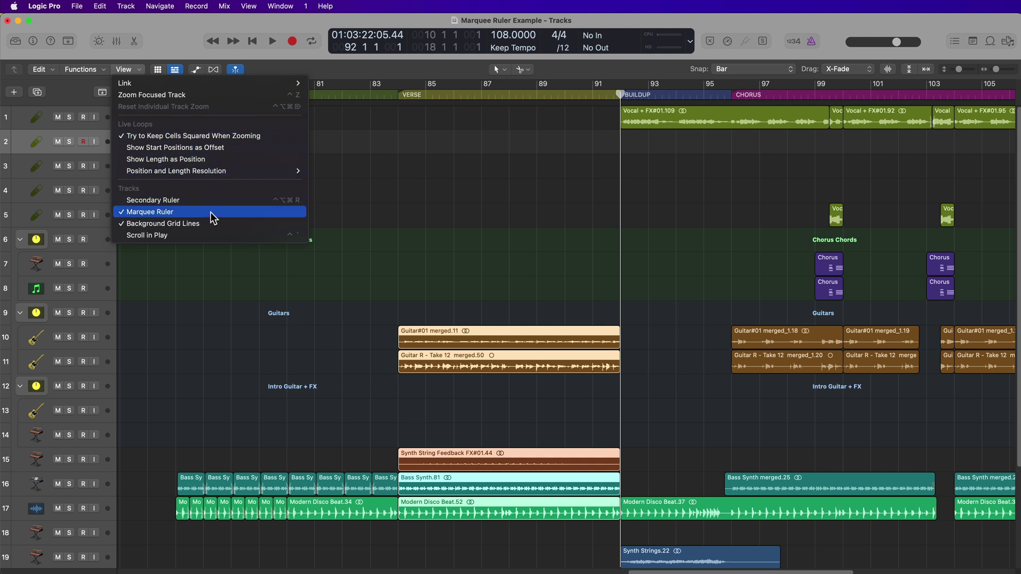